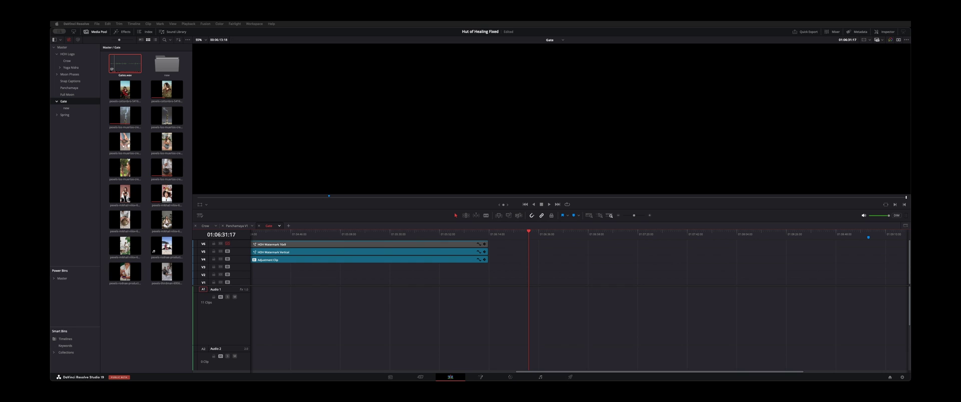
Step: Bring DaVinci Resolve to the front and load Gates.wav from the Media Pool into the viewer
left_click(728, 305)
left_click(121, 67)
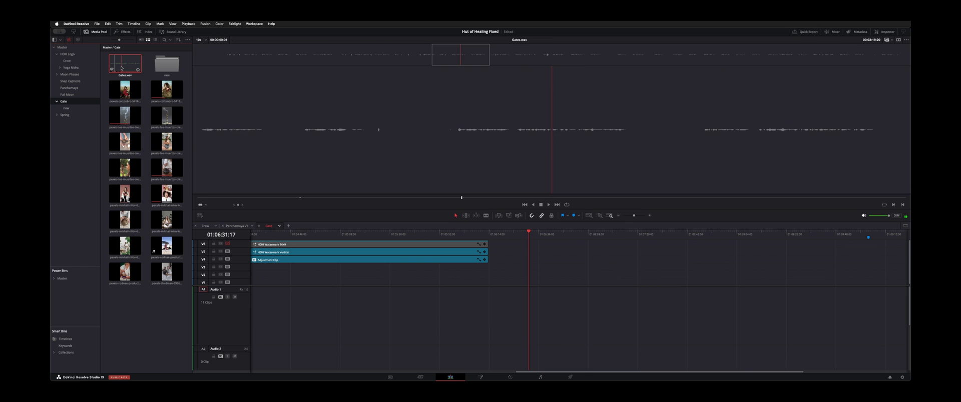
Step: Turn on Speaker Detection for Gates.wav under Audio Transcription
right_click(121, 68)
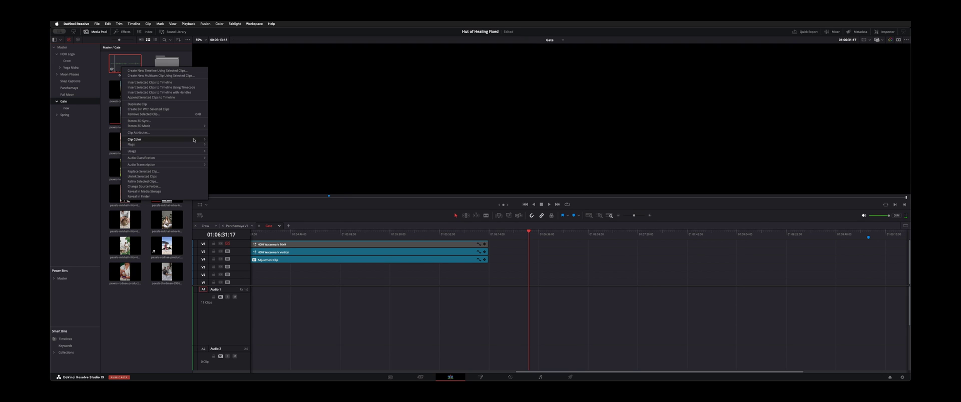
mouse_move(156, 166)
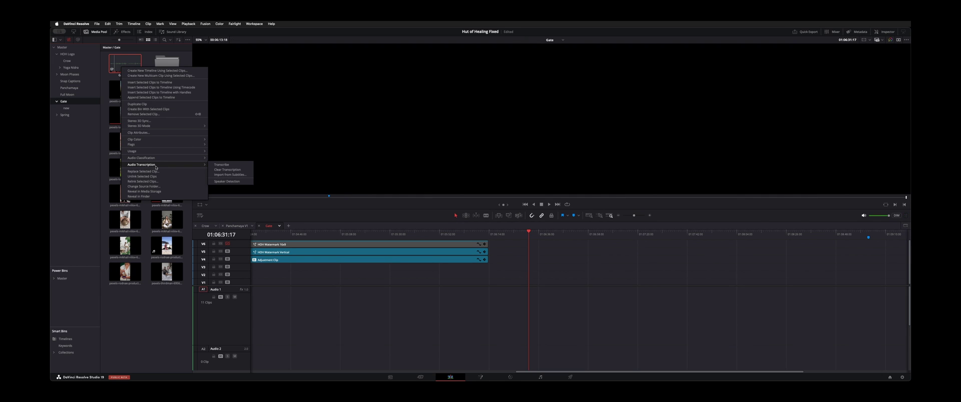
left_click(240, 183)
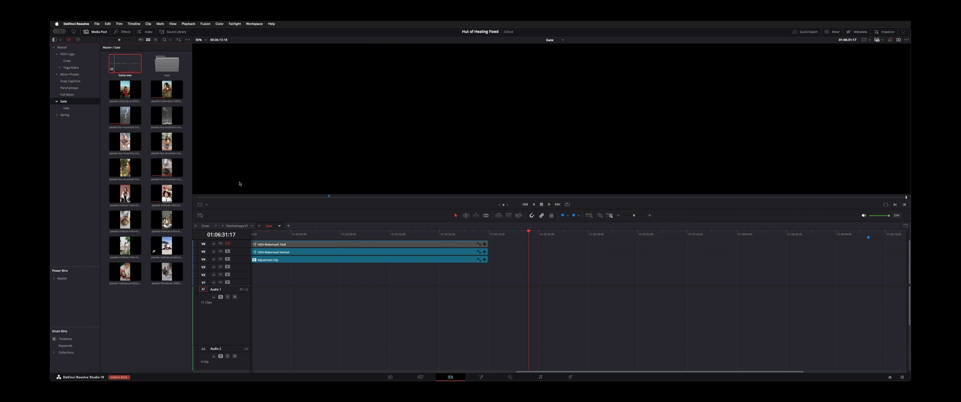
Step: Toggle Speaker Detection once more, then recheck the Audio Transcription submenu and dismiss it unchanged
right_click(114, 65)
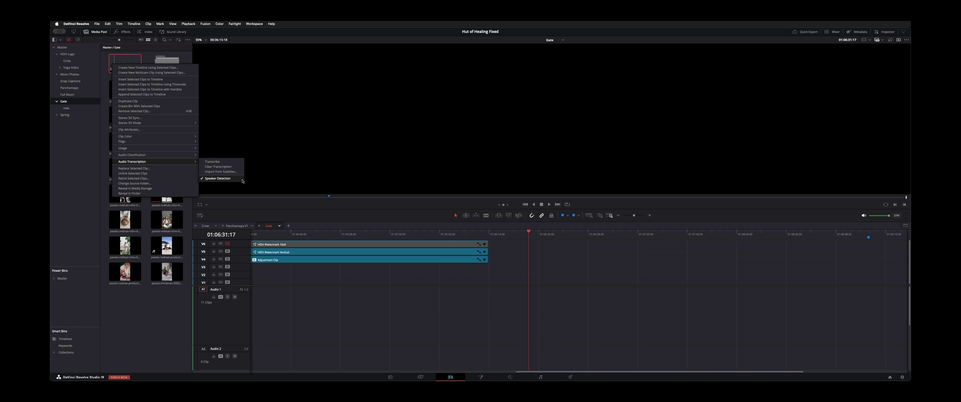
left_click(241, 181)
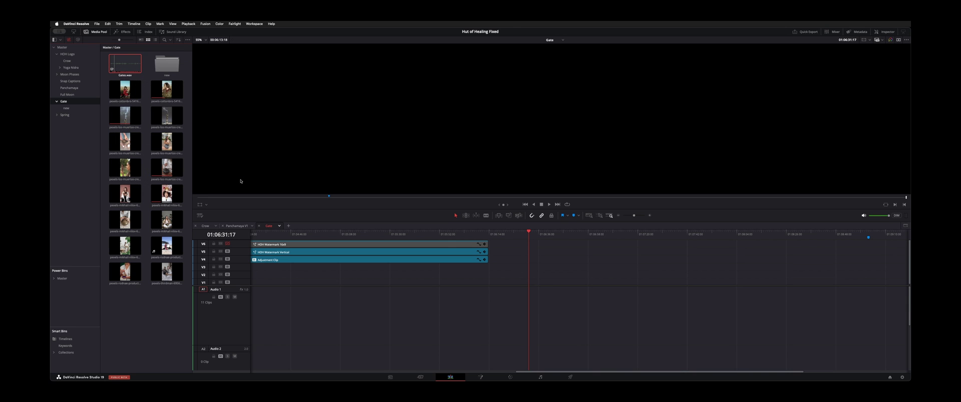
right_click(125, 62)
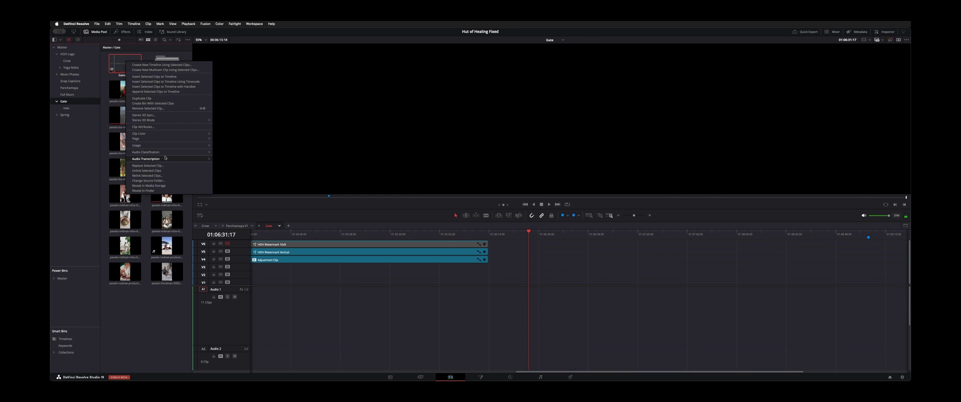
mouse_move(165, 159)
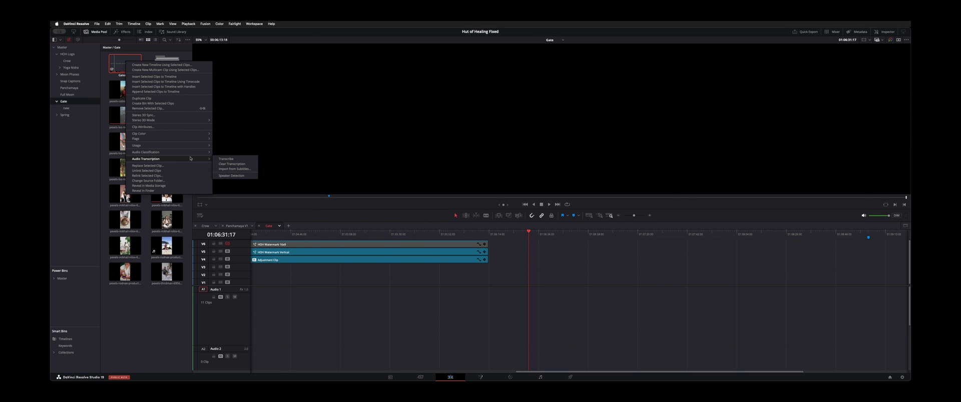
left_click(364, 319)
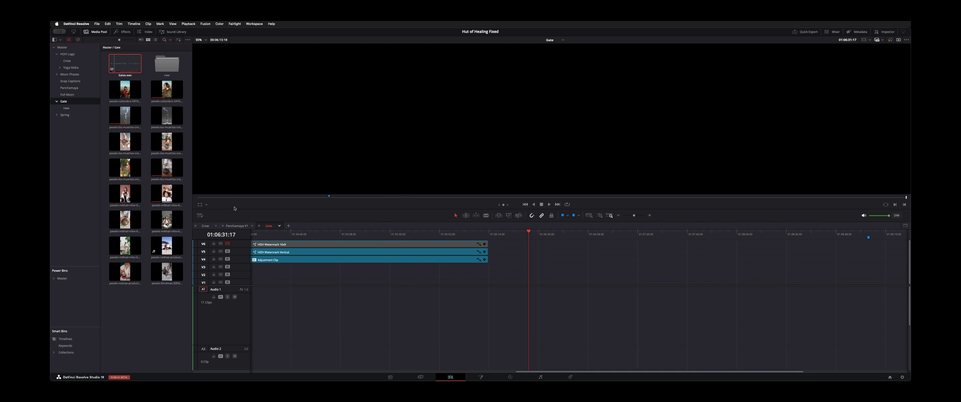
left_click(138, 341)
double_click(123, 67)
Step: Transcribe Gates.wav and shrink and reposition the Transcription window
left_click(78, 40)
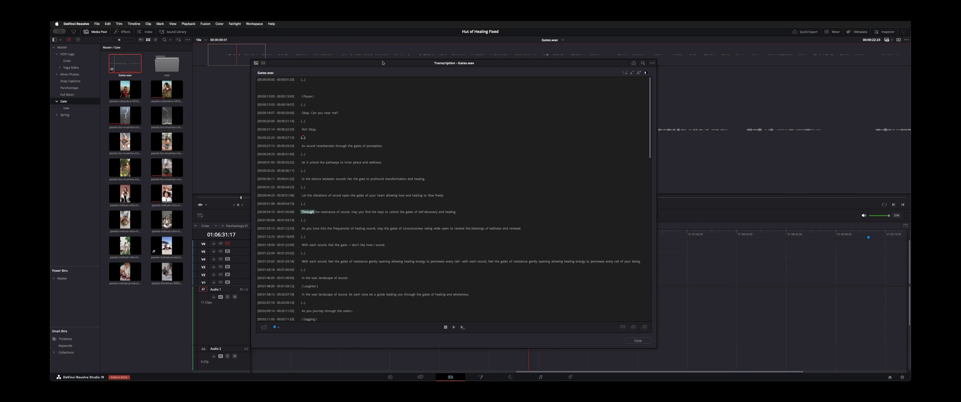
left_click_drag(382, 62, 389, 55)
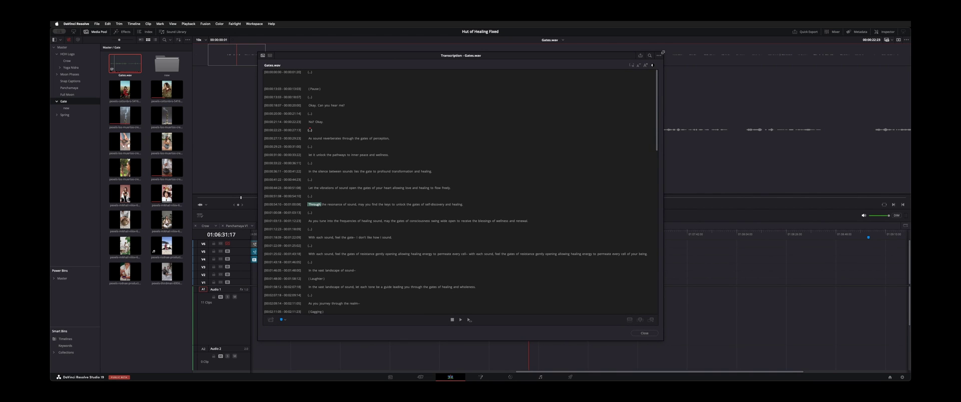
left_click_drag(662, 52, 590, 73)
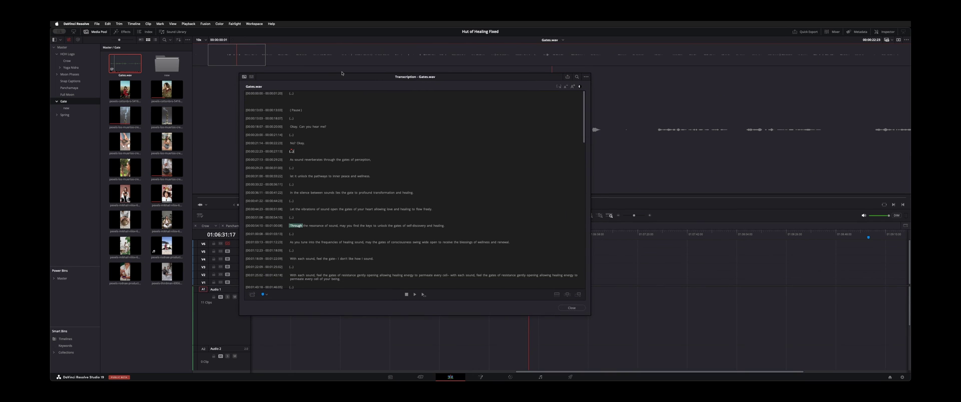
Step: Play the audio from the 'Okay. Can you hear me?' and 'As sound reverberates' lines
left_click(300, 126)
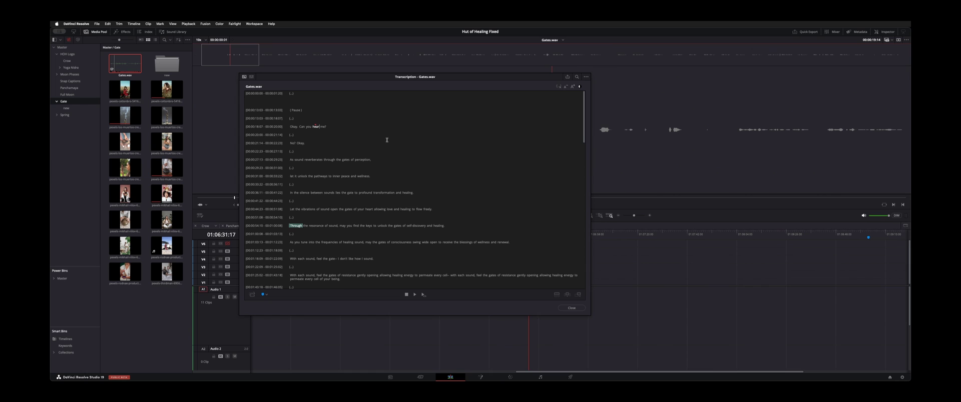
left_click_drag(456, 77, 516, 179)
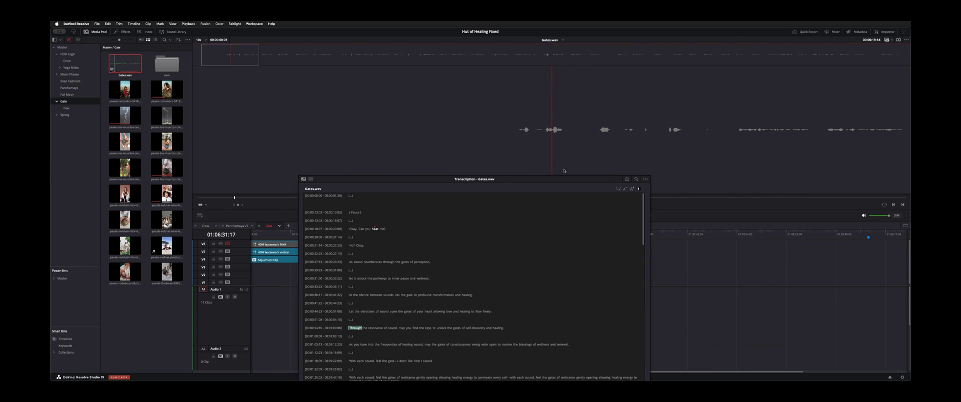
left_click_drag(559, 176, 399, 84)
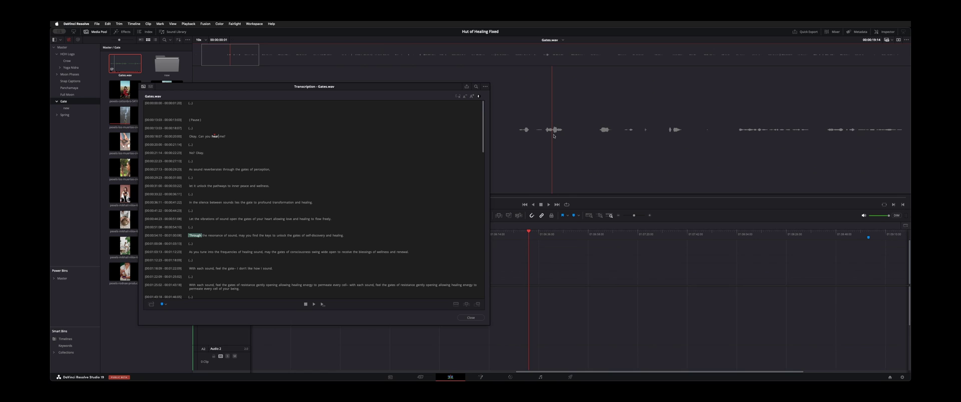
left_click(190, 170)
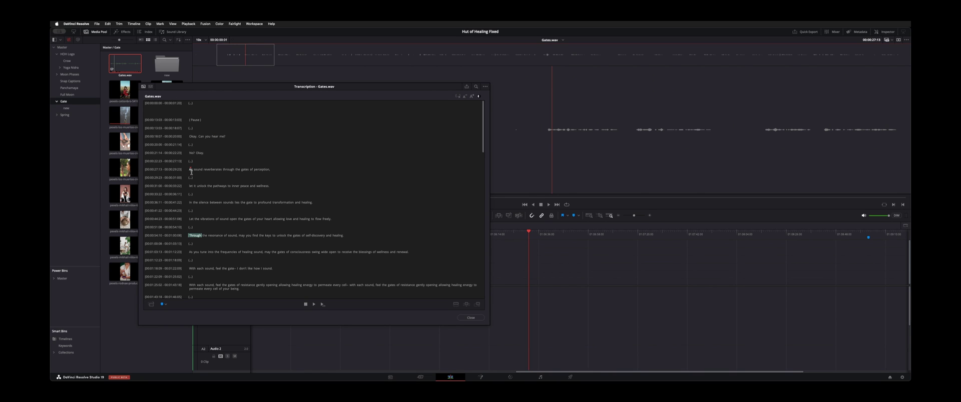
key("space")
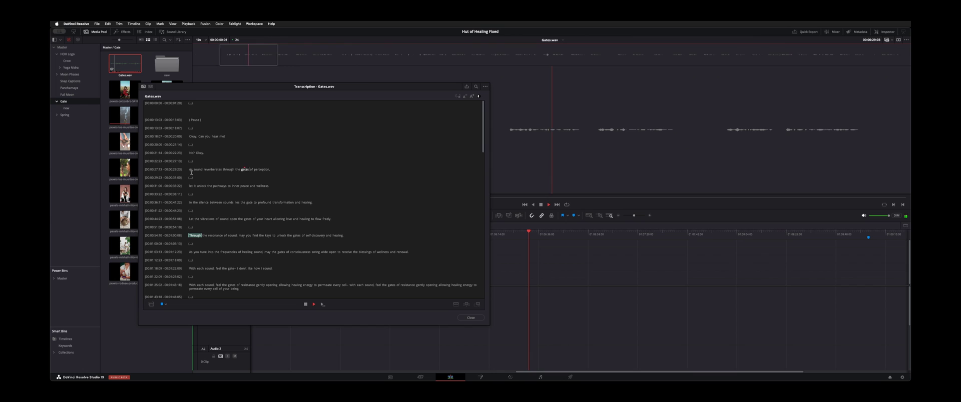
left_click(186, 178)
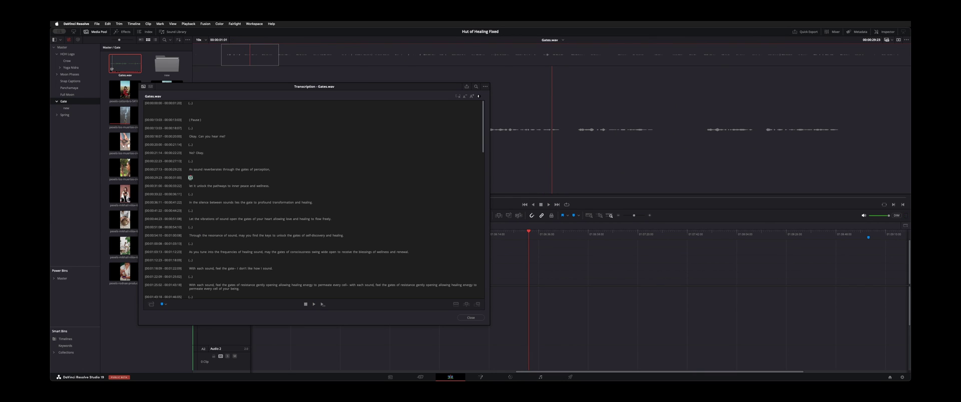
left_click(193, 194)
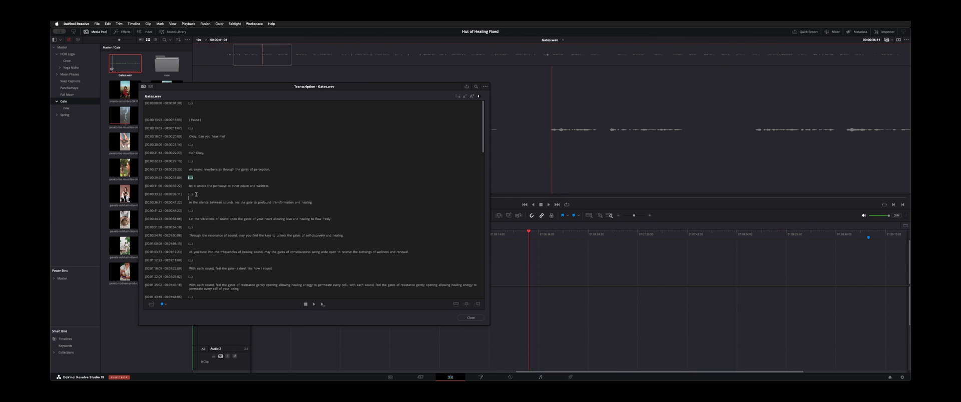
left_click(289, 169)
left_click_drag(301, 86, 309, 66)
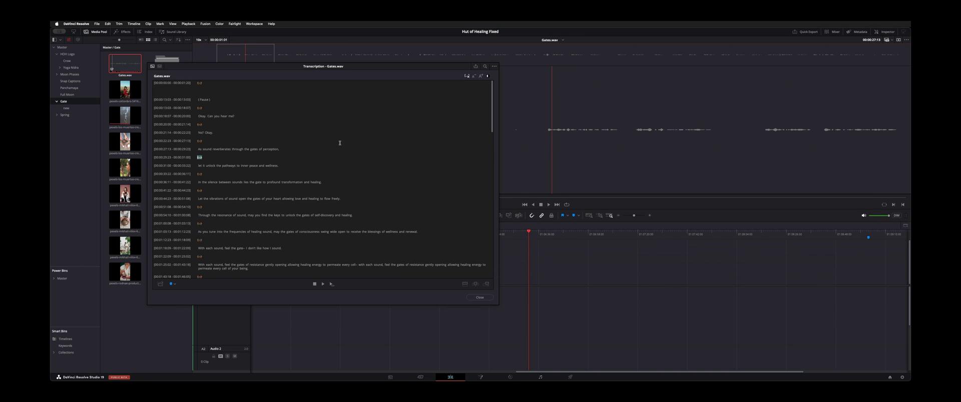
left_click(494, 66)
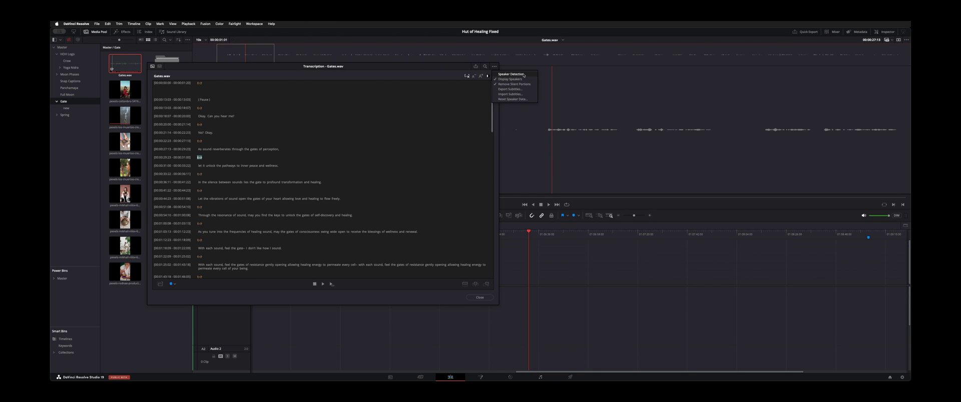
key("Escape")
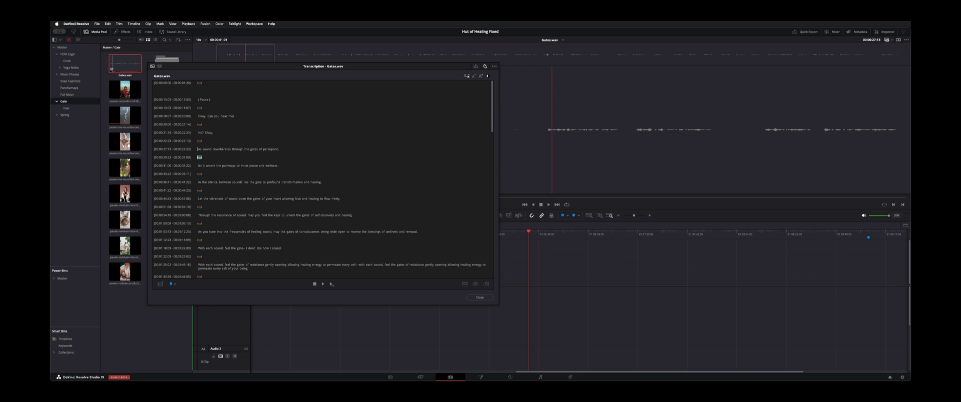
Step: Search the transcript for 'In the vast landscape'
left_click(484, 66)
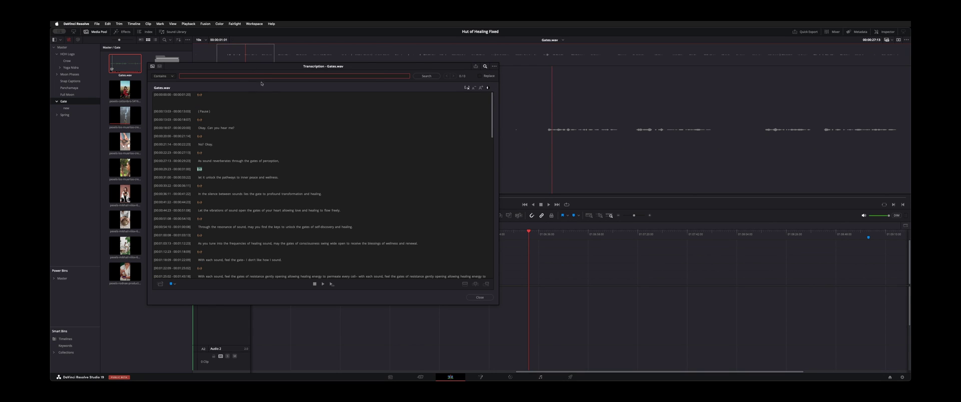
scroll(365, 151, "down", 5)
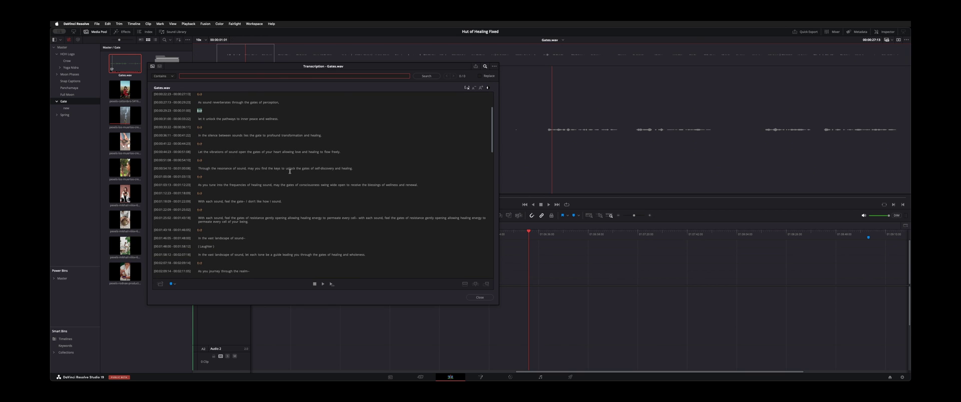
scroll(364, 173, "down", 1)
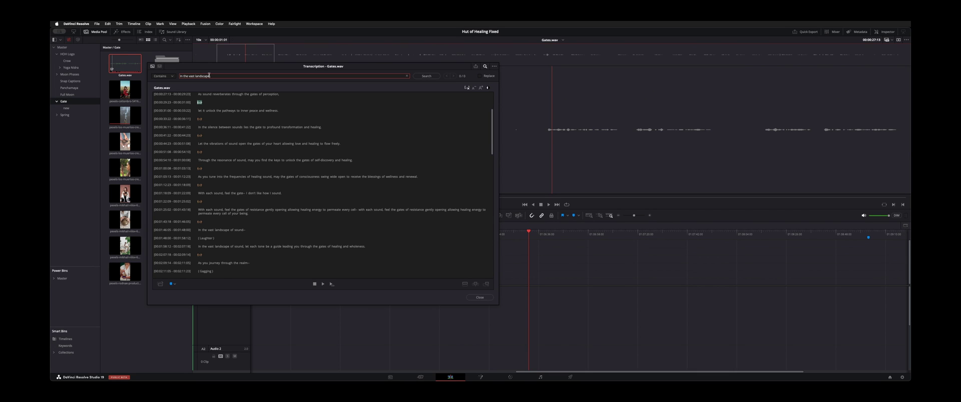
key("Return")
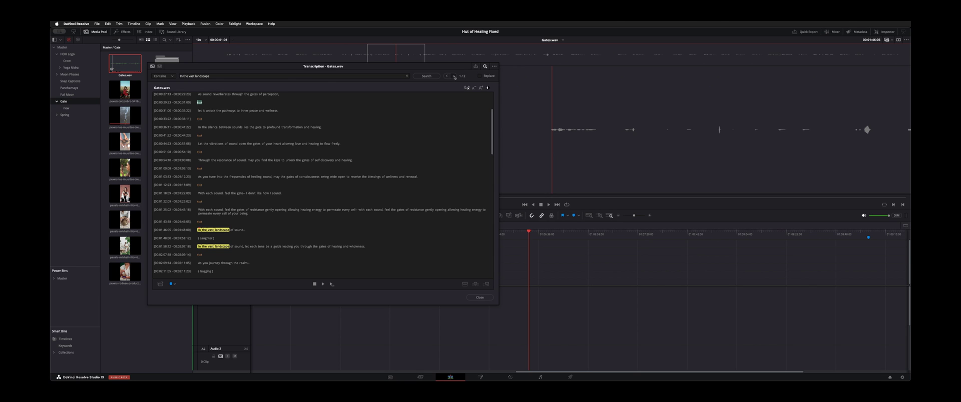
Step: Step back and forth between the two matches, visiting the 'As you tune into' and 'With each sound' lines
left_click(453, 76)
left_click(454, 76)
left_click(453, 76)
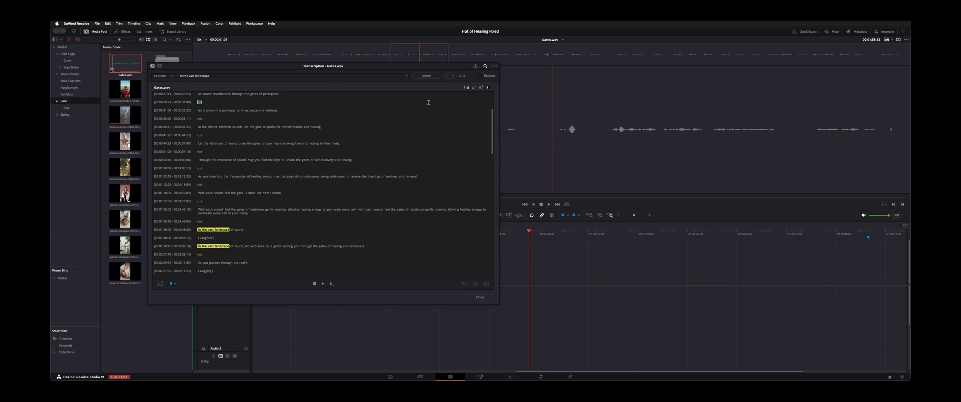
left_click(429, 105)
scroll(429, 102, "down", 3)
scroll(303, 233, "up", 2)
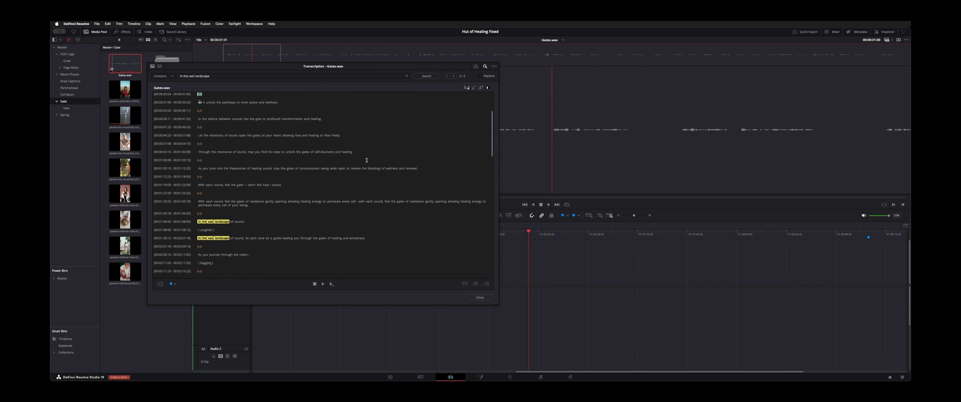
left_click(366, 160)
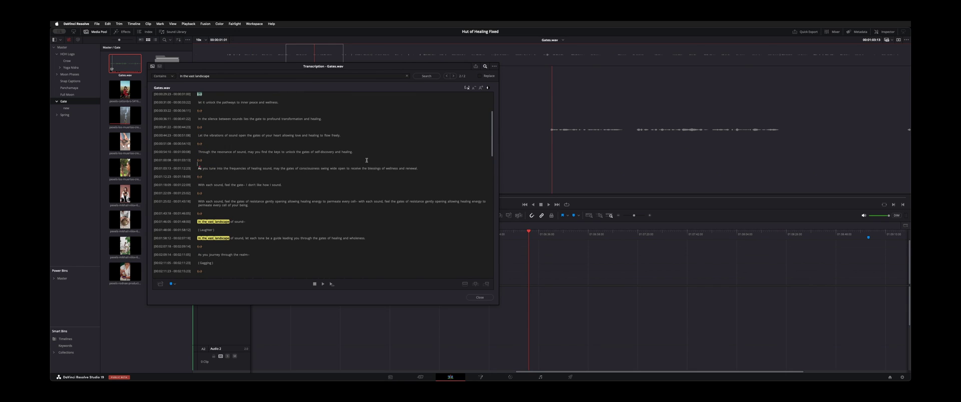
left_click(226, 182)
Step: Switch the search to Full Word, back to Contains, then clear the search phrase
left_click(172, 77)
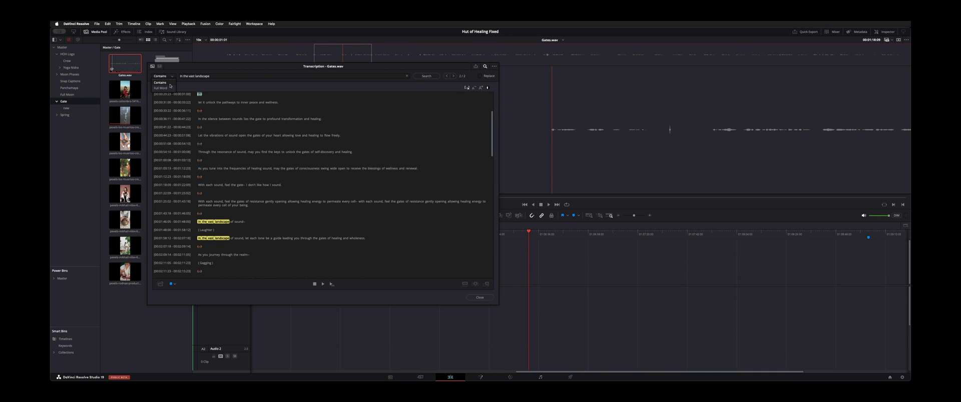
left_click(170, 88)
left_click(170, 77)
left_click(169, 82)
left_click(407, 76)
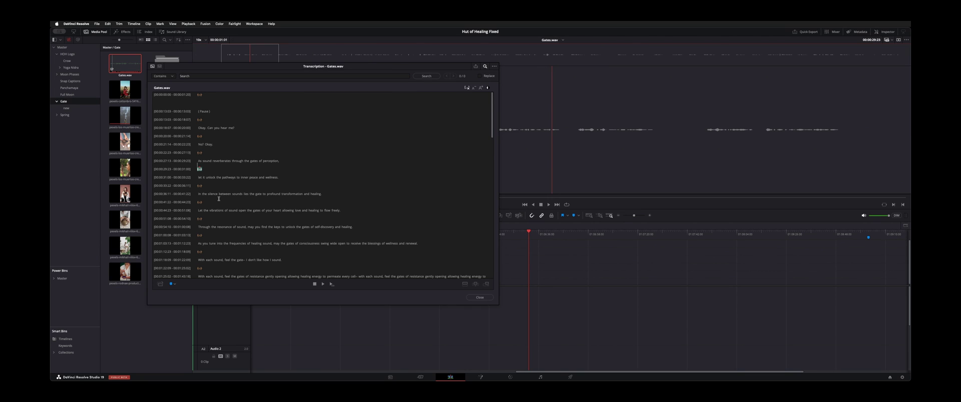
Step: Drag-select the 'Let the vibrations of sound…flow freely.' line as a 00:00:04:23 range
left_click_drag(197, 211, 349, 212)
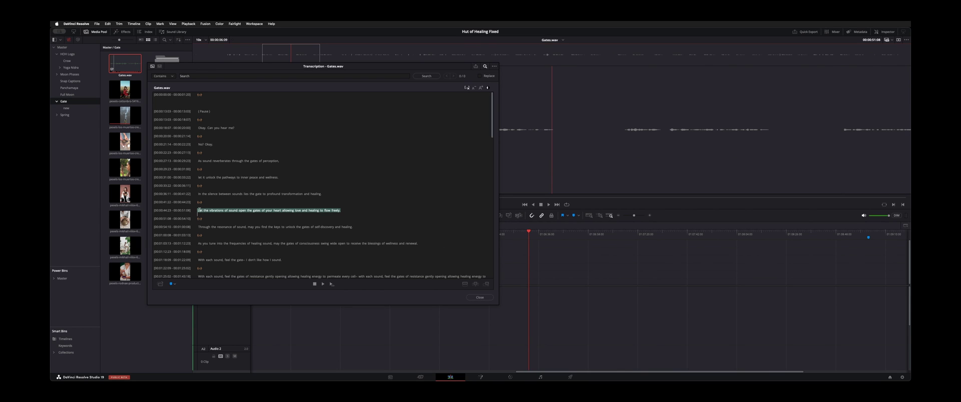
left_click(221, 194)
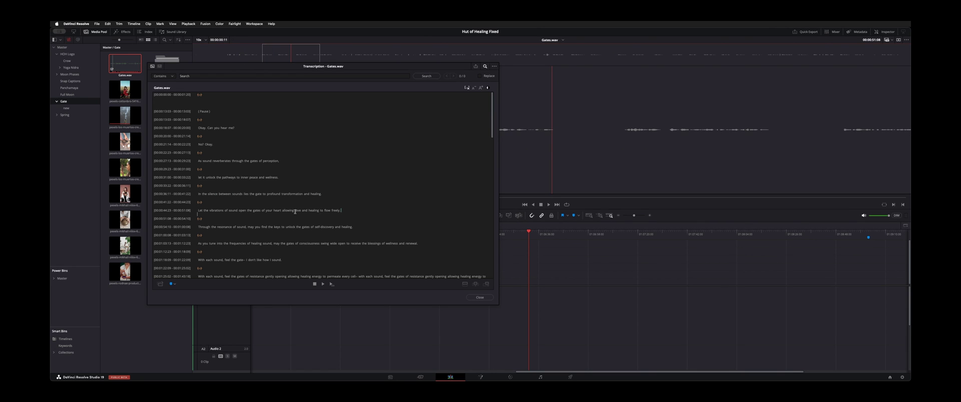
left_click_drag(341, 210, 193, 210)
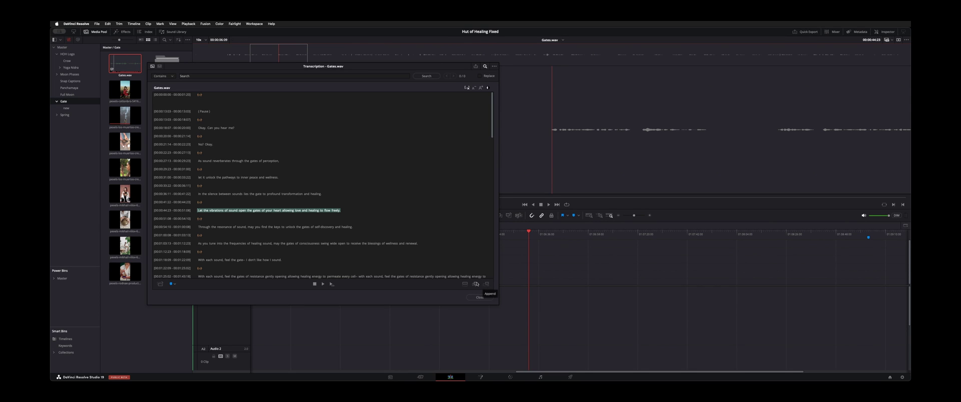
Step: Insert the 'Let the vibrations of sound' range onto the Gate timeline's audio track and zoom in on it
left_click(528, 236)
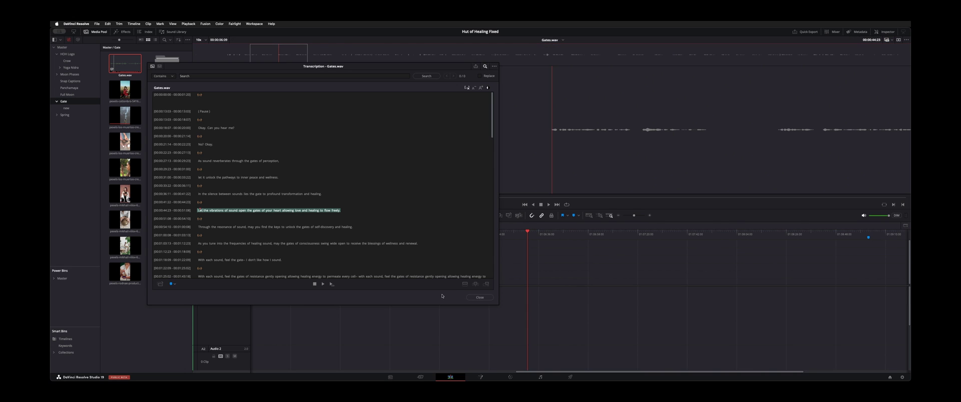
left_click(476, 284)
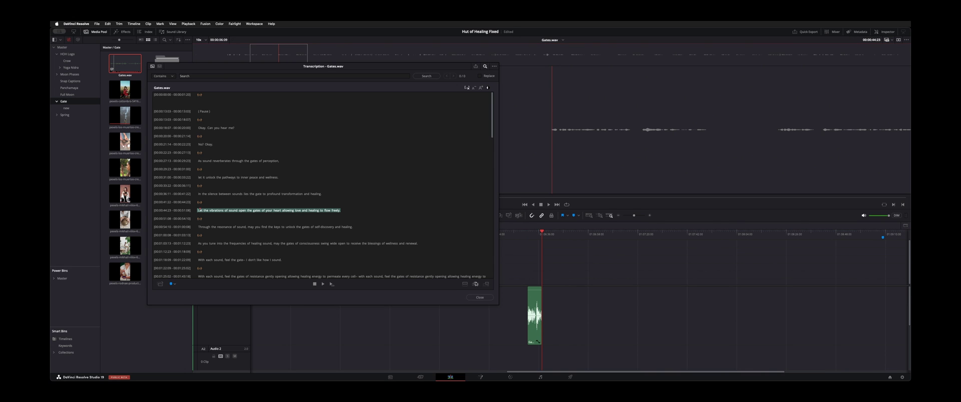
left_click(517, 324)
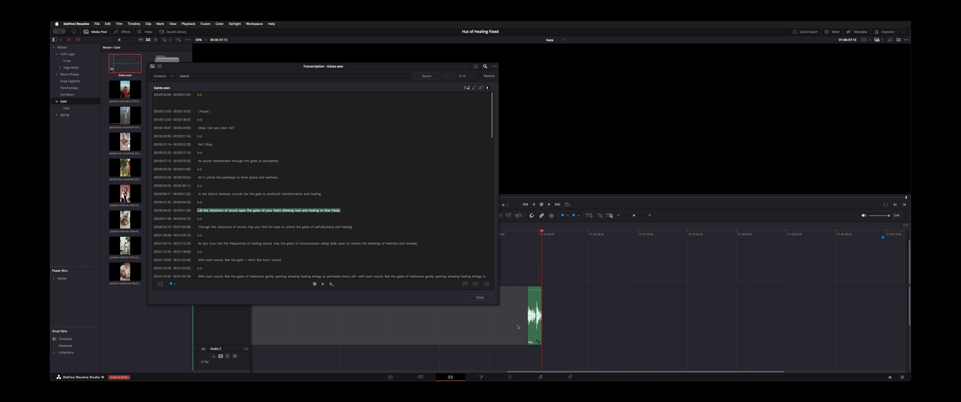
left_click(523, 233)
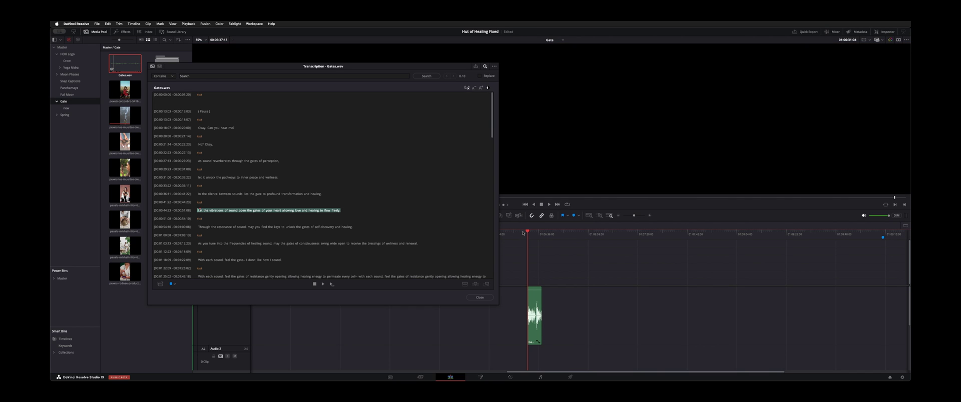
scroll(523, 233, "up", 3)
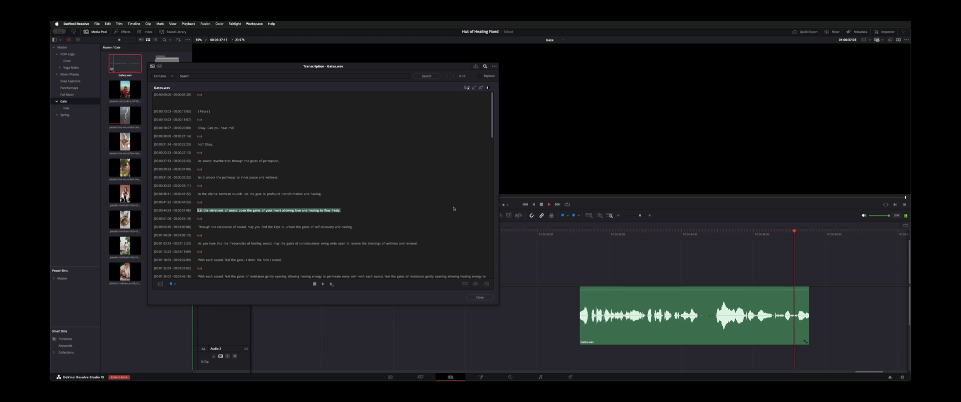
Step: Locate the 'In the vast landscape of sound' sentence and play from its start
left_click(436, 201)
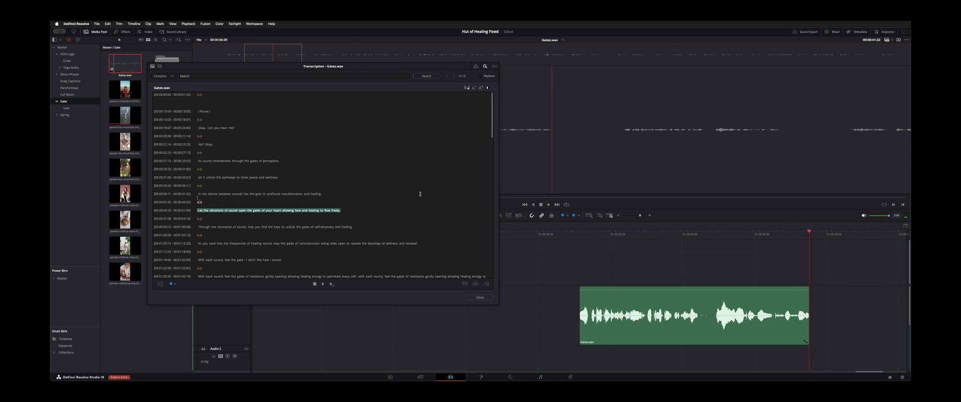
scroll(402, 195, "down", 1)
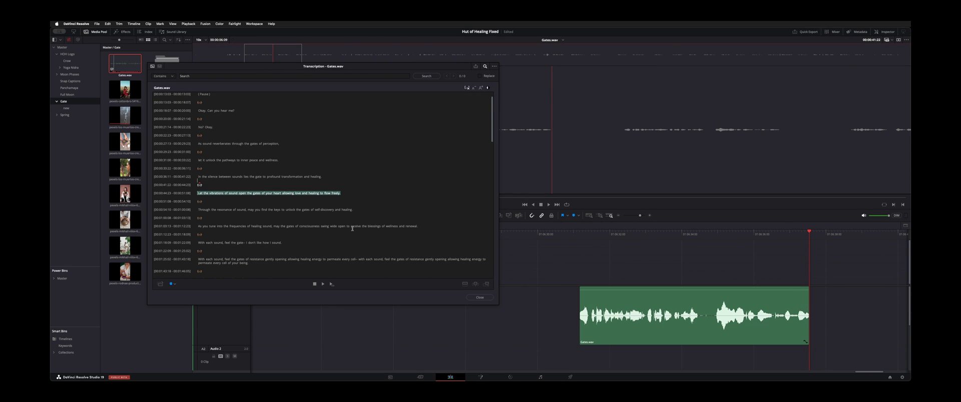
scroll(367, 204, "down", 3)
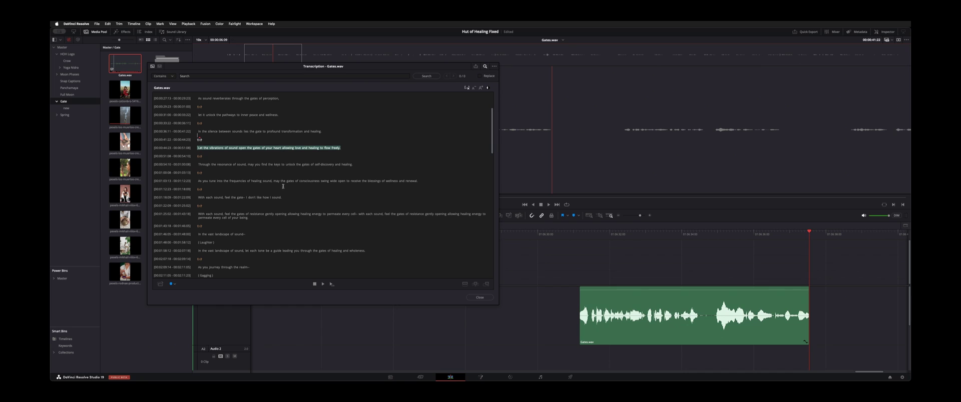
left_click(209, 252)
left_click(200, 251)
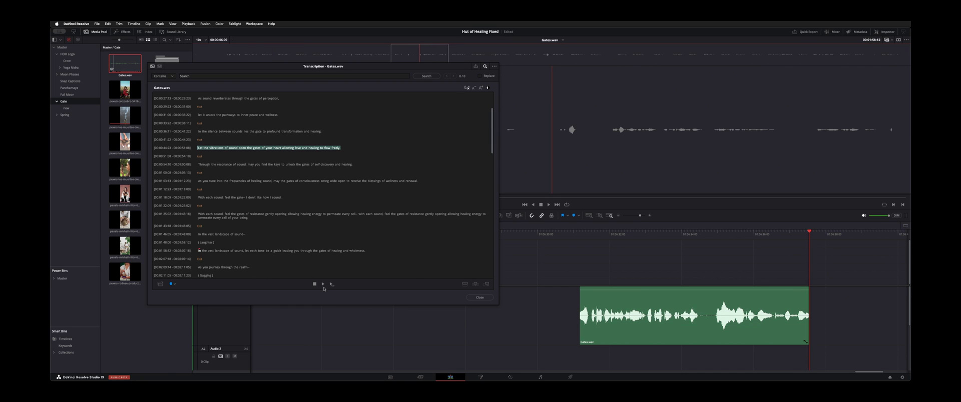
left_click(322, 285)
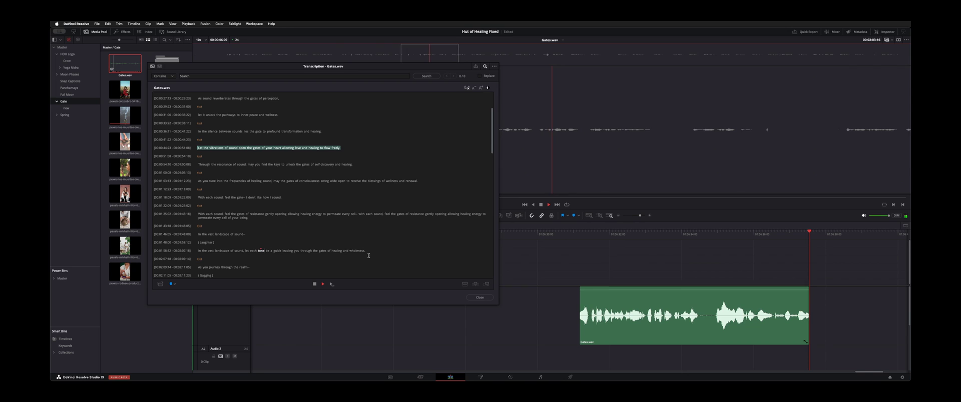
Step: Select the whole landscape-of-sound sentence and play it In to Out
key("space")
left_click_drag(368, 254, 191, 250)
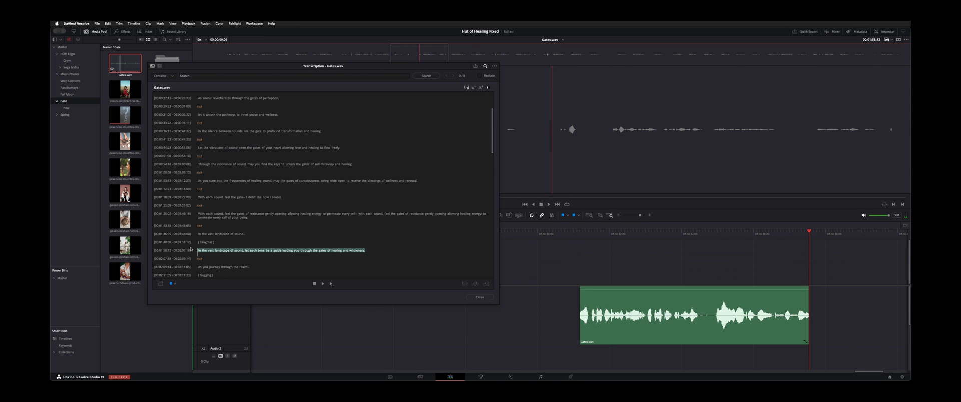
left_click(332, 284)
Step: Create a subclip from the selected sentence, keeping the default name 'Gates.wav Subclip'
left_click(161, 284)
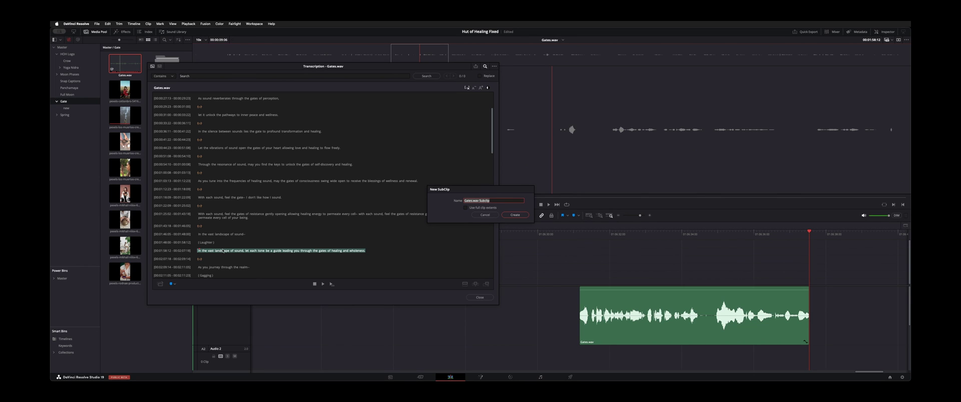
left_click(512, 213)
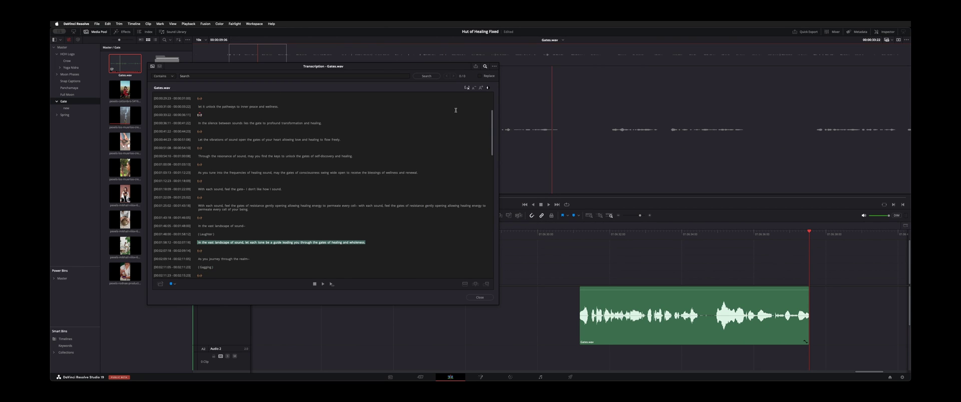
Step: Enlarge the transcript font three steps, reduce it one, and try the light theme before returning to dark
scroll(455, 111, "up", 2)
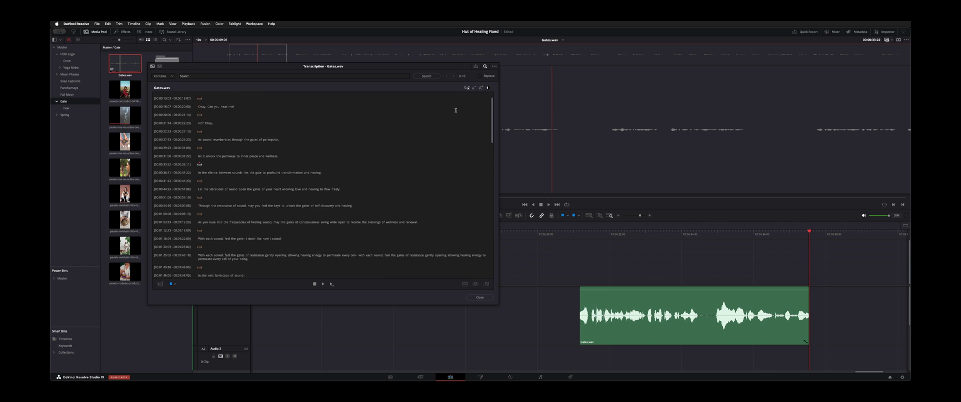
left_click(476, 89)
left_click(475, 89)
left_click(476, 89)
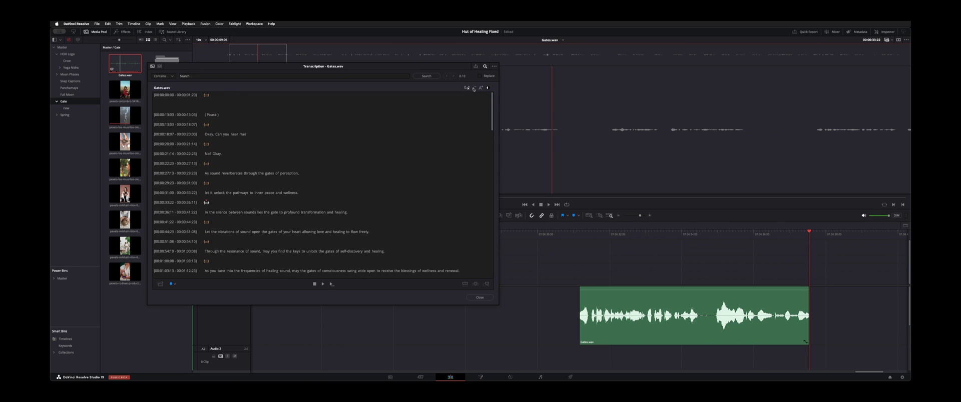
left_click(475, 88)
left_click(488, 88)
left_click(488, 89)
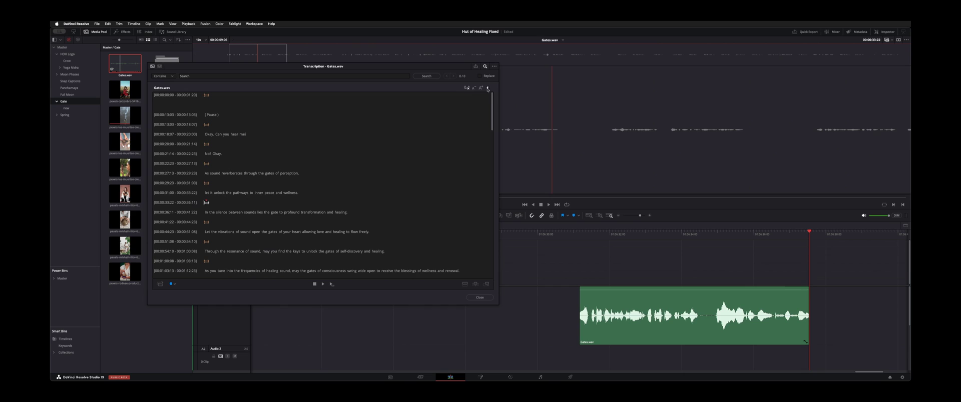
Step: Jump to the 00:00:20:00, 00:00:13:03 and 00:00:36:11 transcript lines
left_click(478, 137)
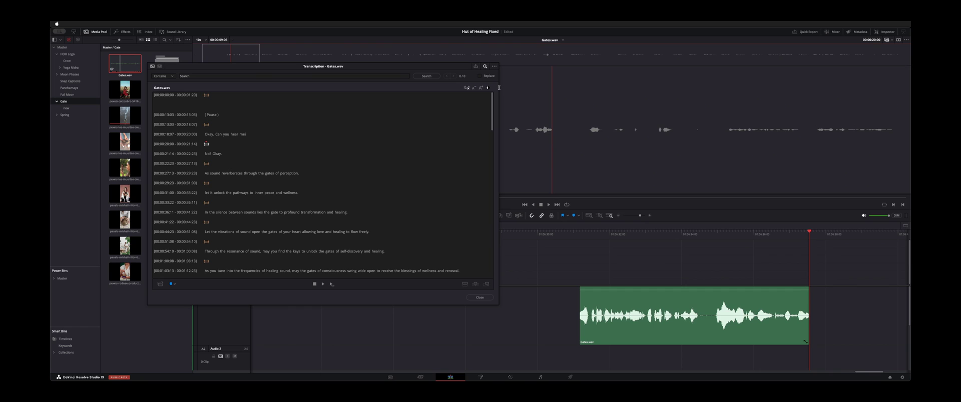
key("Up")
key("Up")
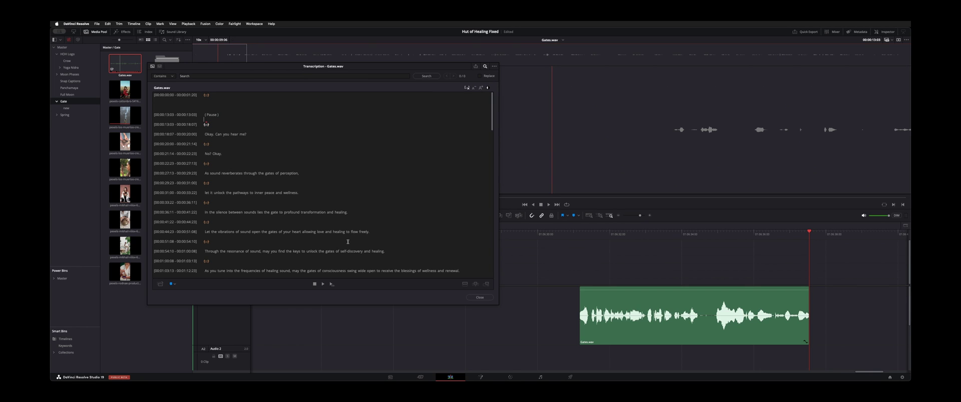
left_click(346, 205)
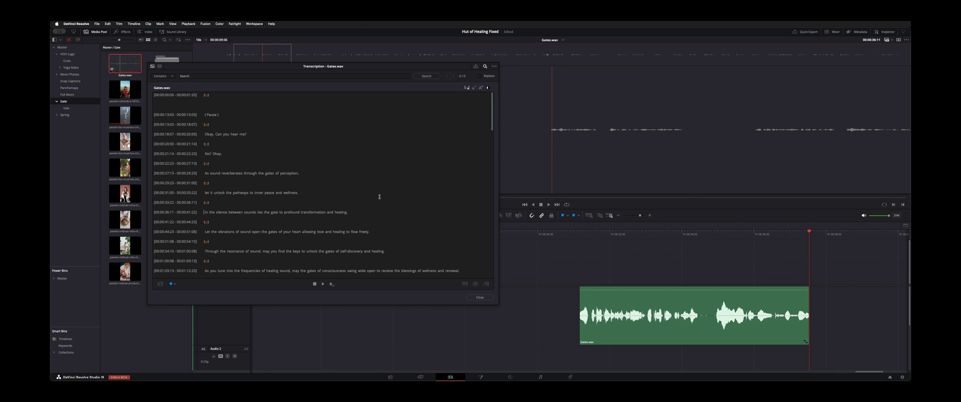
scroll(374, 172, "down", 3)
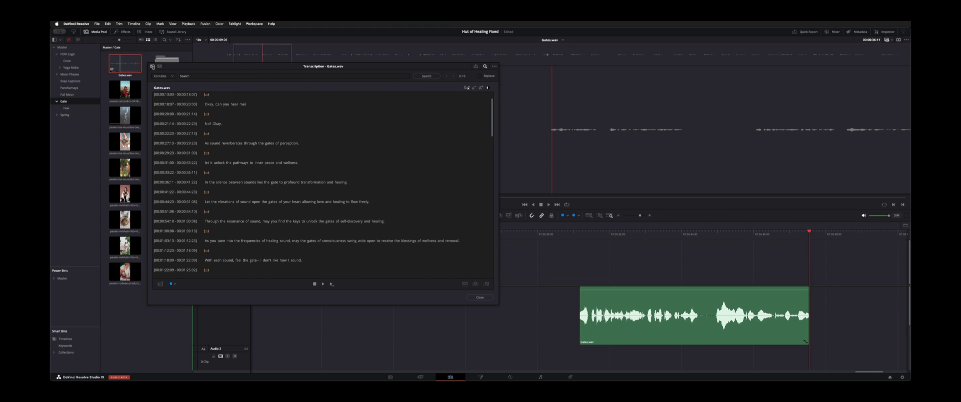
Step: Drag the Transcription window to the centre and toggle to the timeline transcript and back to Gates.wav
left_click_drag(164, 69, 260, 86)
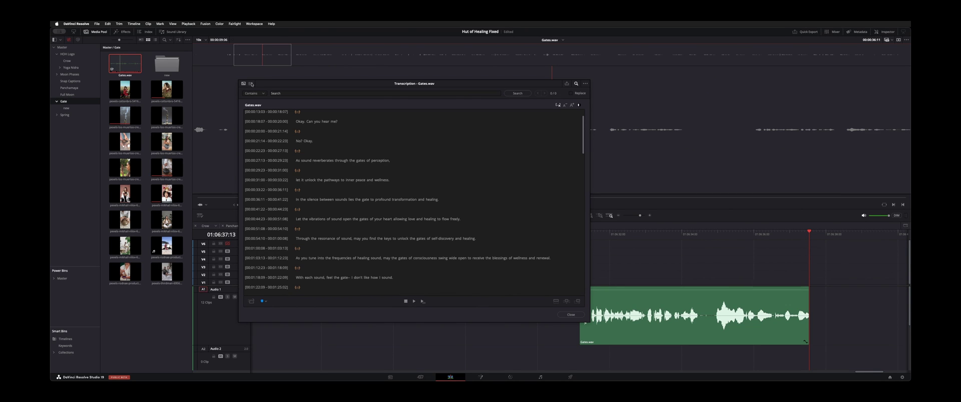
left_click(251, 84)
left_click(243, 84)
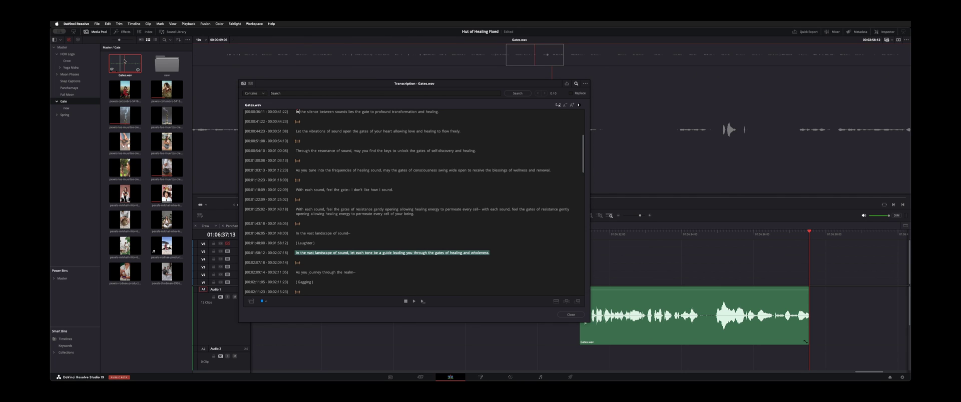
Step: Show the Gate timeline's transcript with the inserted Gates.wav clip selected
left_click(252, 84)
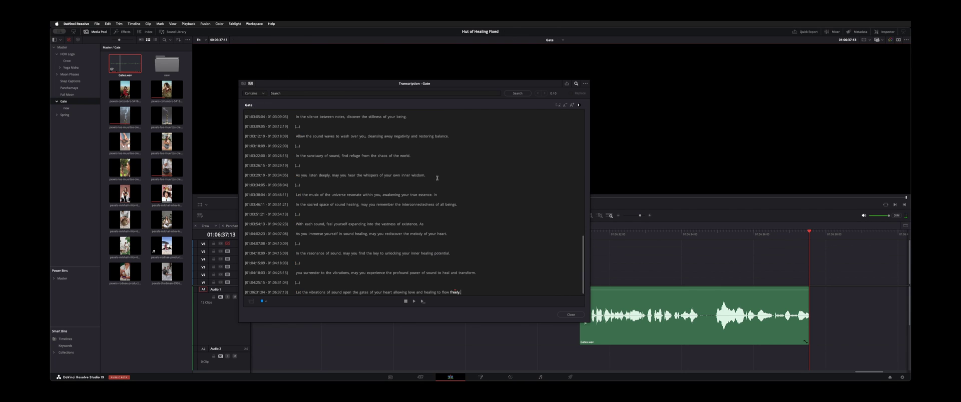
left_click(636, 328)
left_click_drag(453, 88, 385, 54)
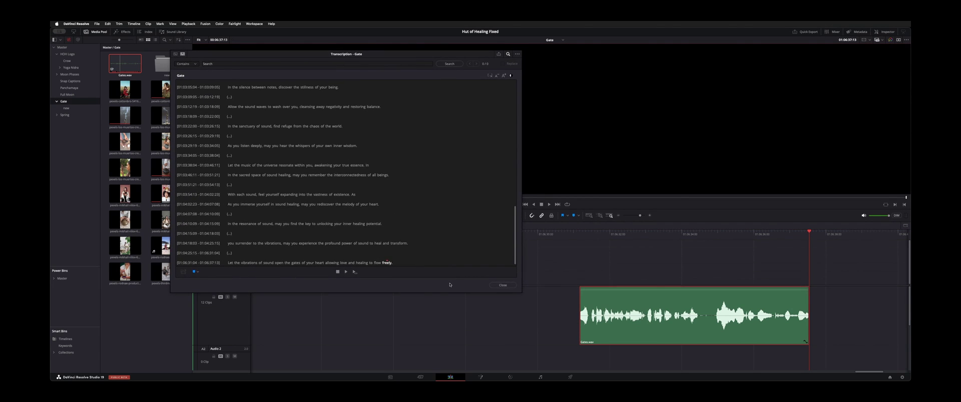
Step: Play from 'vibrations', then cut 'love and healing to flow freely.' from the clip
left_click(598, 234)
key("space")
key("space")
left_click_drag(395, 260, 339, 262)
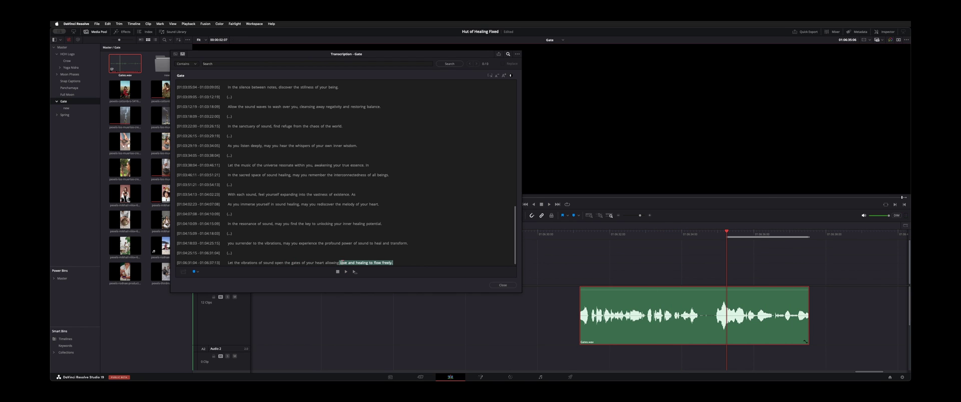
key("BackSpace")
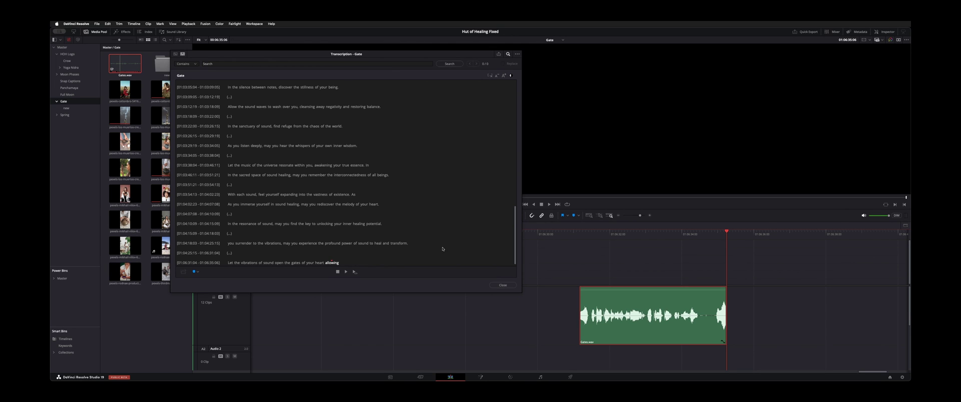
Step: Play back the trimmed clip, stepping between edit points, ending on 'In the resonance of sound'
left_click(255, 169)
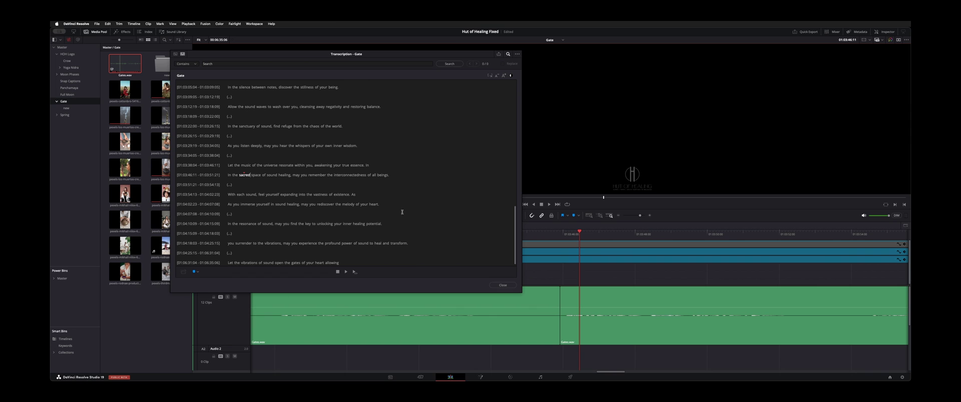
key("Down")
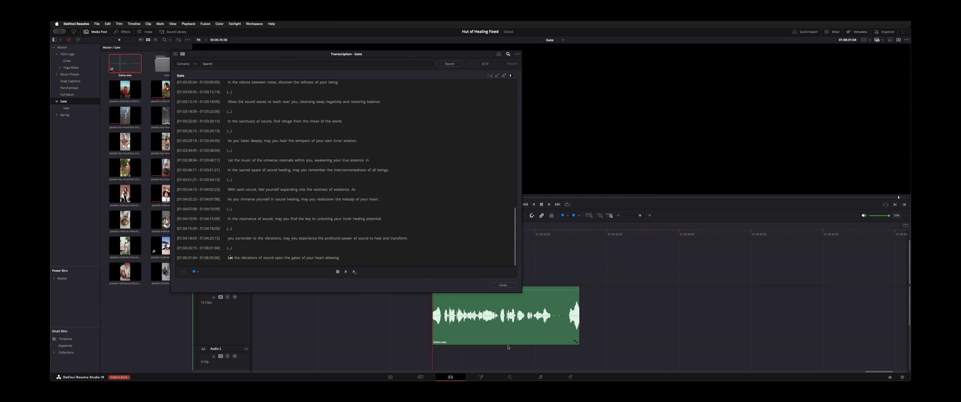
left_click(505, 328)
key("space")
key("space")
key("Up")
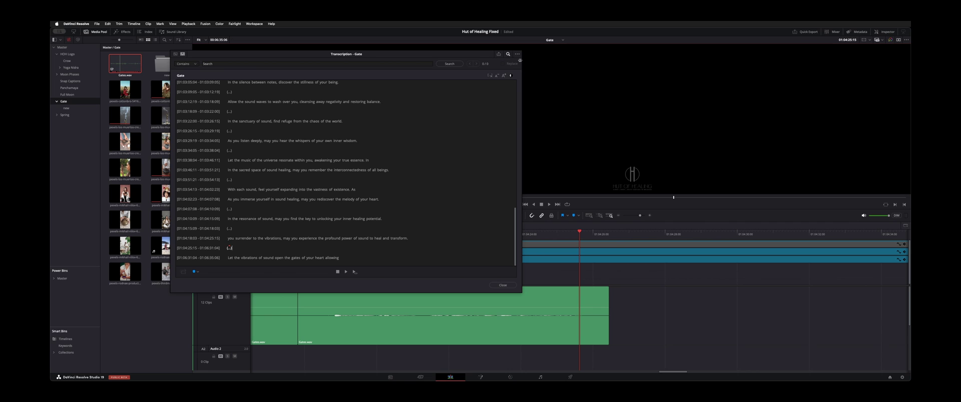
left_click(229, 218)
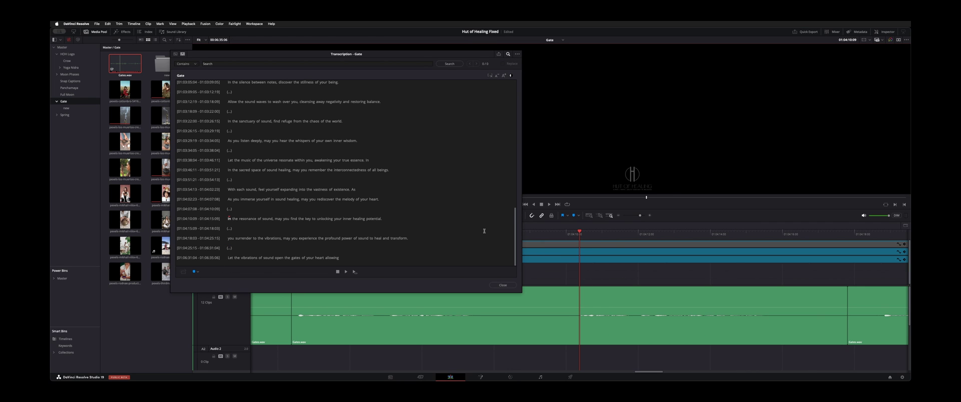
left_click(503, 285)
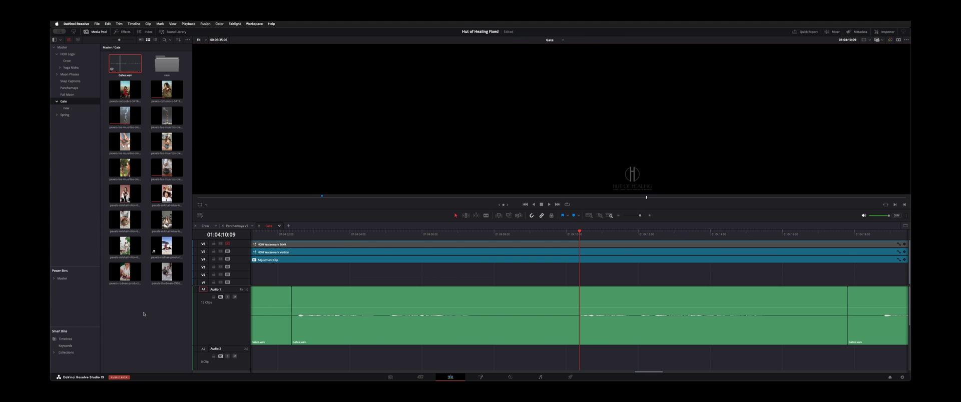
double_click(125, 71)
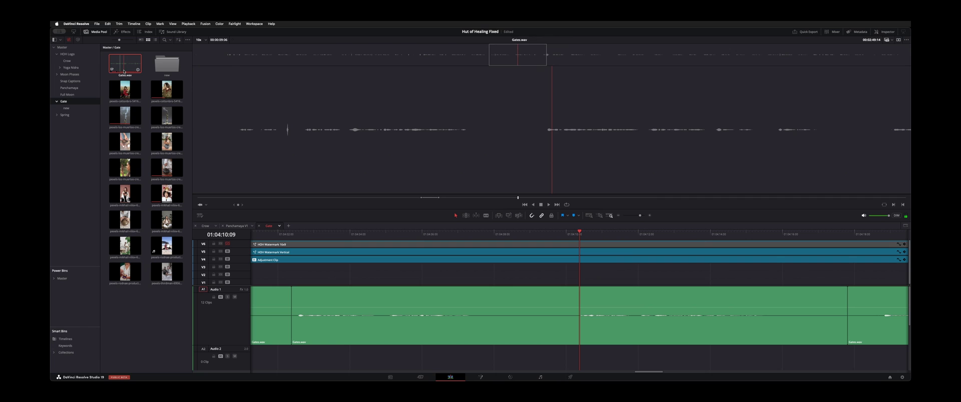
key("q")
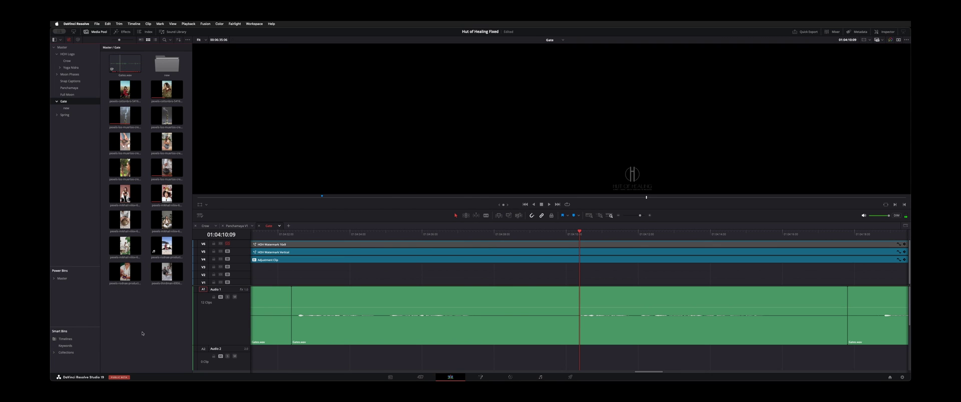